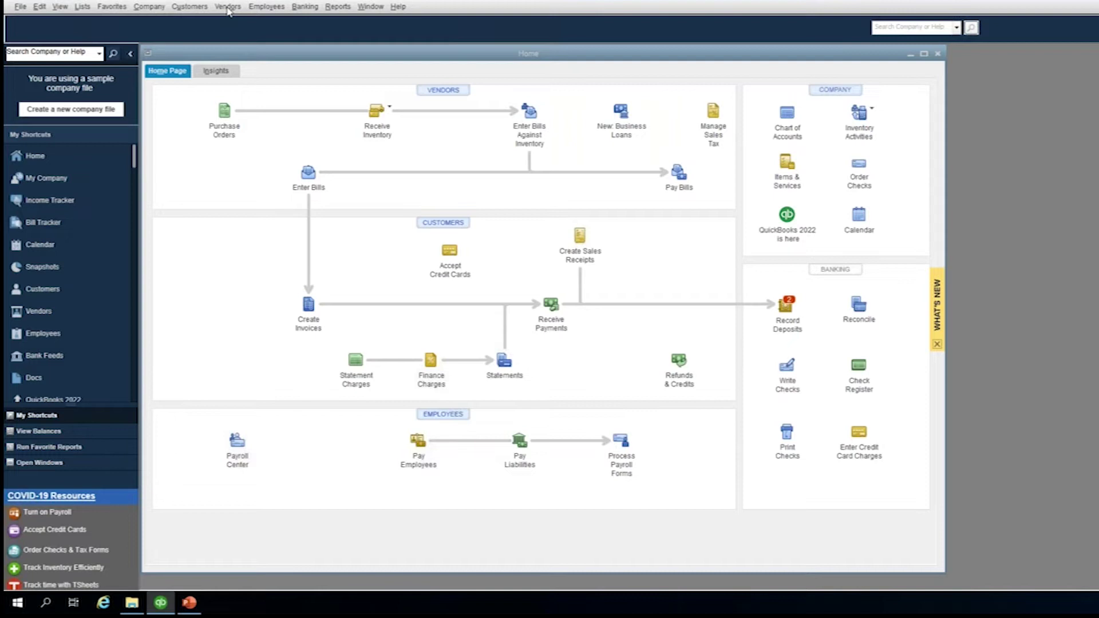
Open Brown Equipment Rental's vendor record in the Vendor Center and show its Tax Settings
left_click(228, 7)
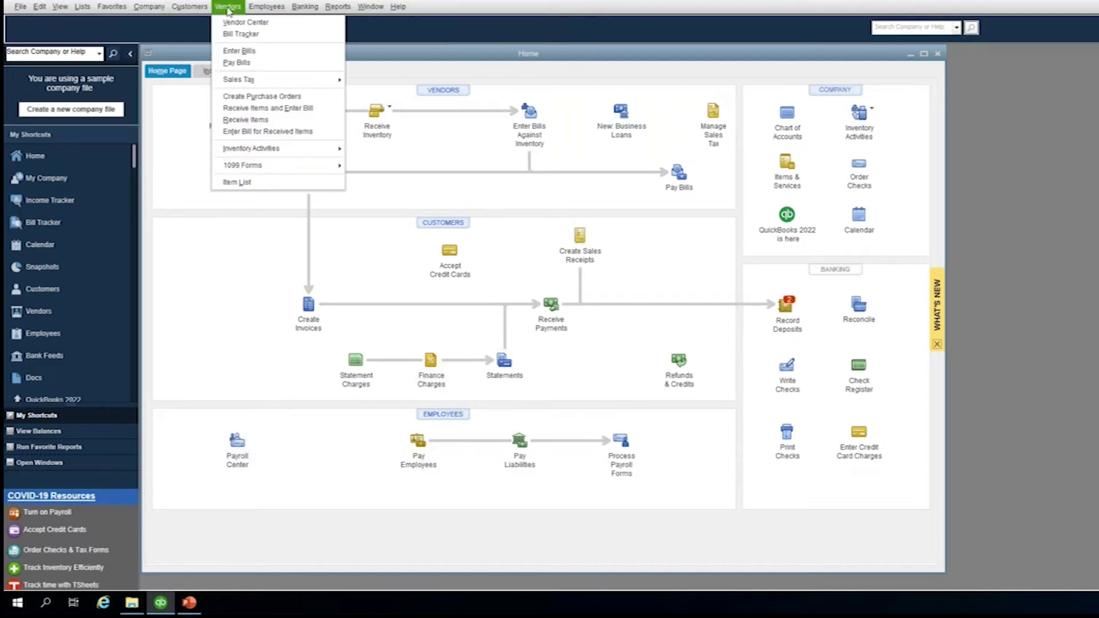
left_click(234, 23)
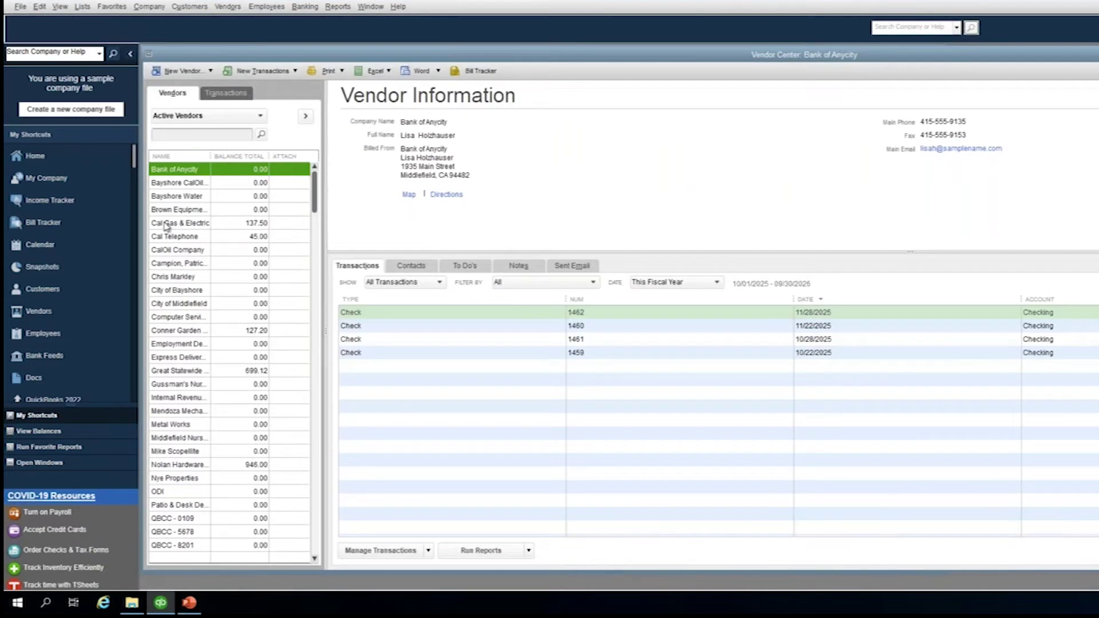
left_click(168, 212)
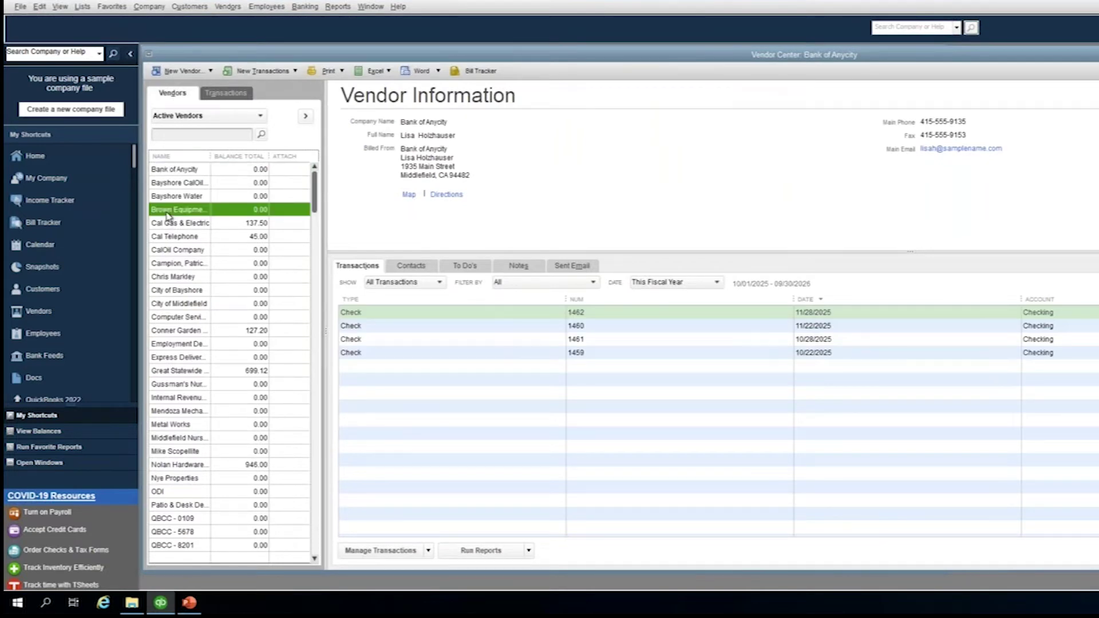
double_click(167, 210)
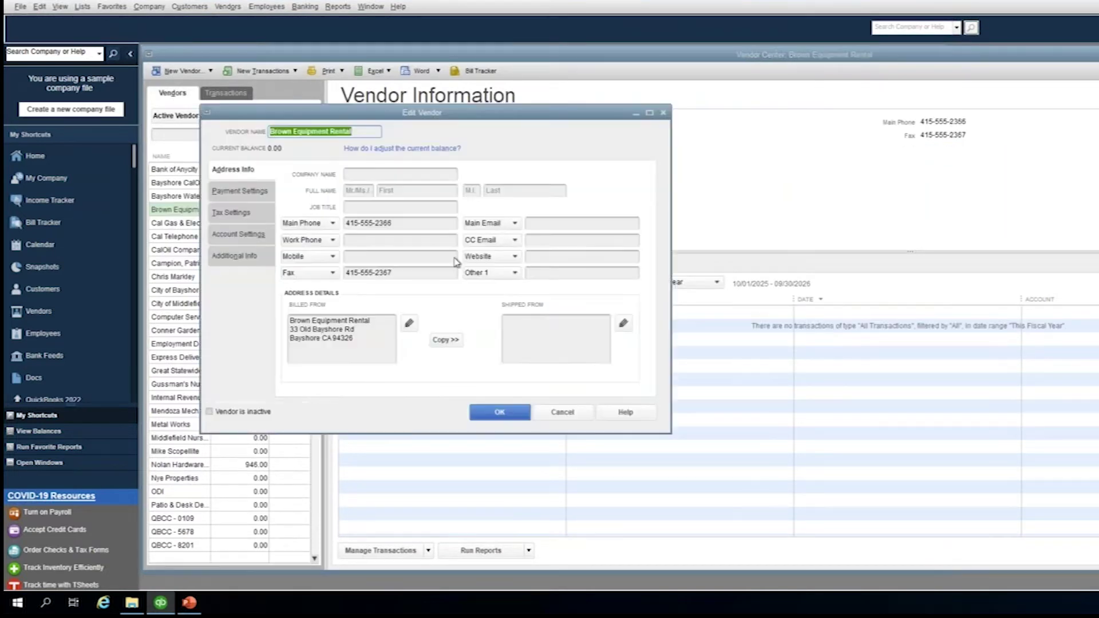
left_click(233, 213)
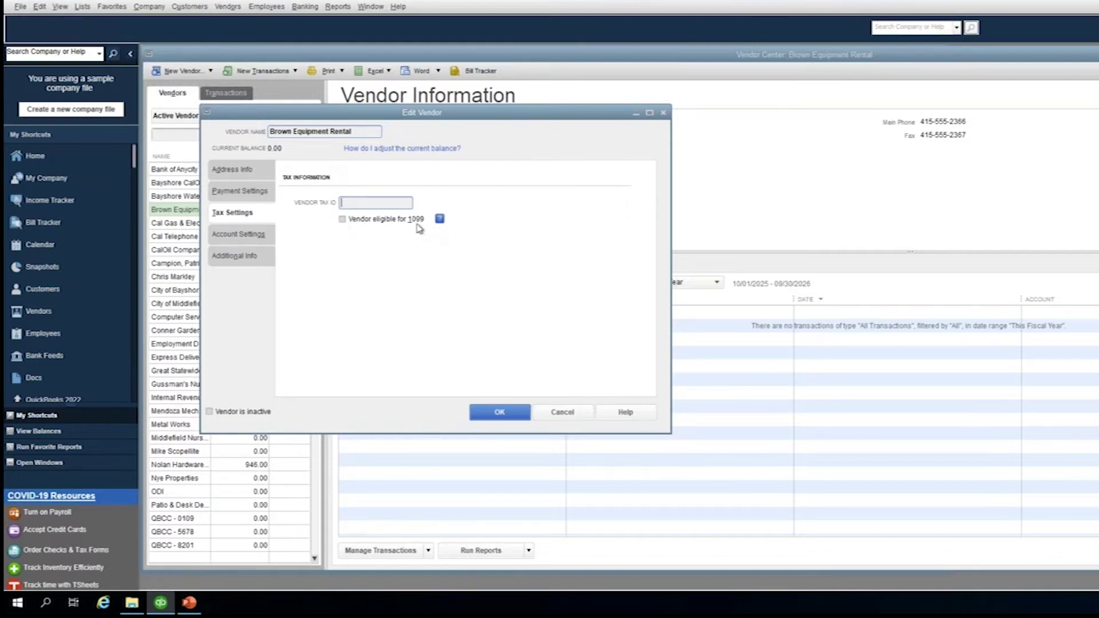
Save Brown Equipment Rental's record and start Vendors > 1099 Forms > Print/E-file 1099 Forms
left_click(494, 415)
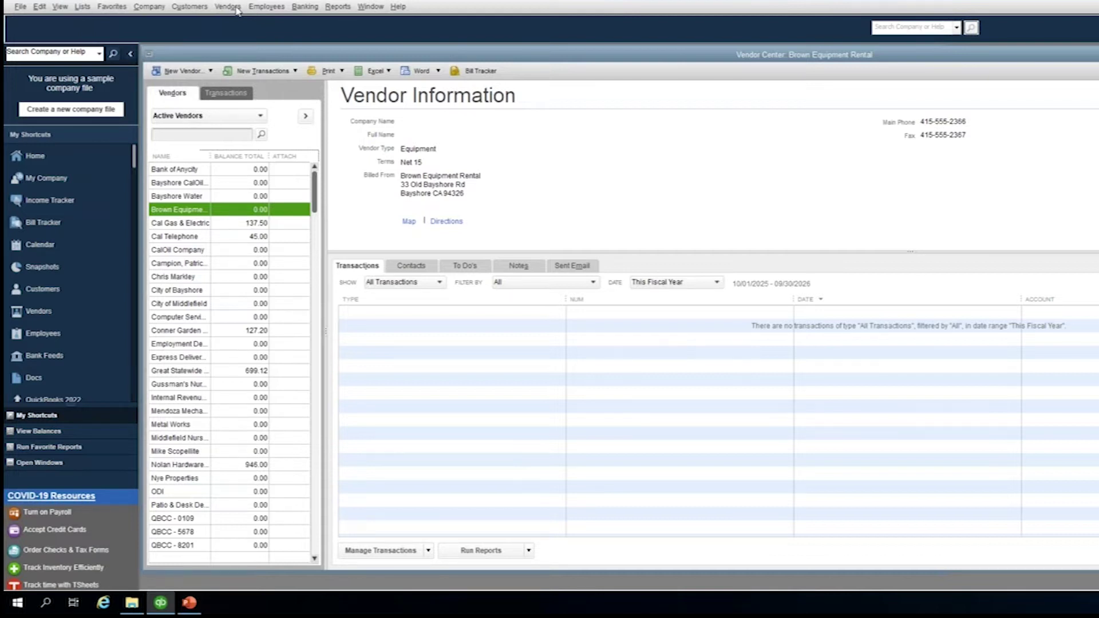
left_click(236, 8)
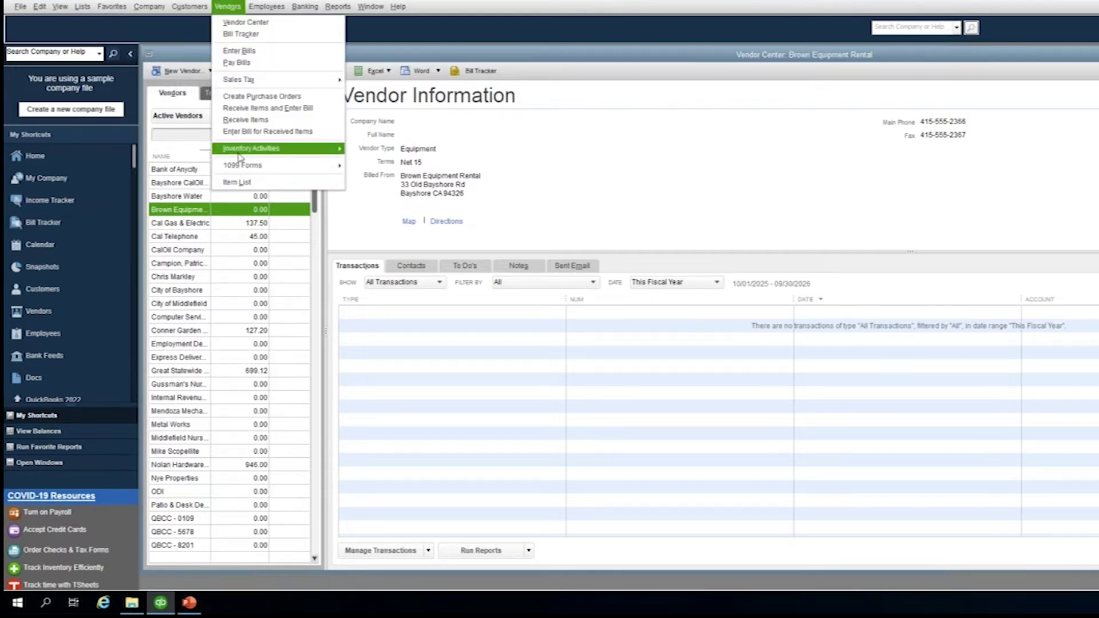
mouse_move(235, 152)
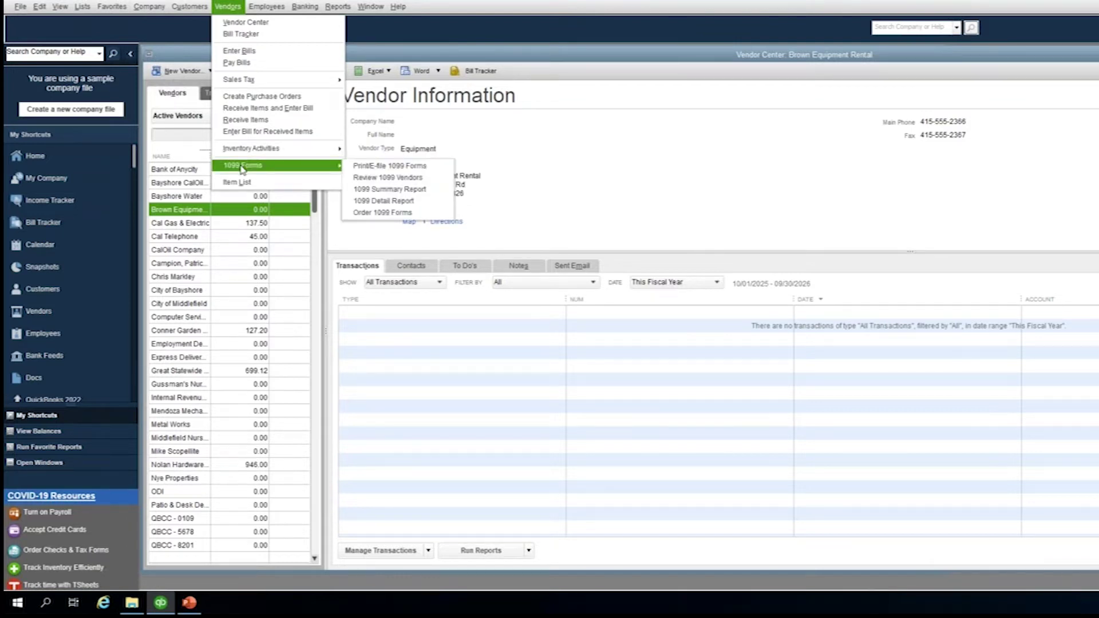
left_click(381, 167)
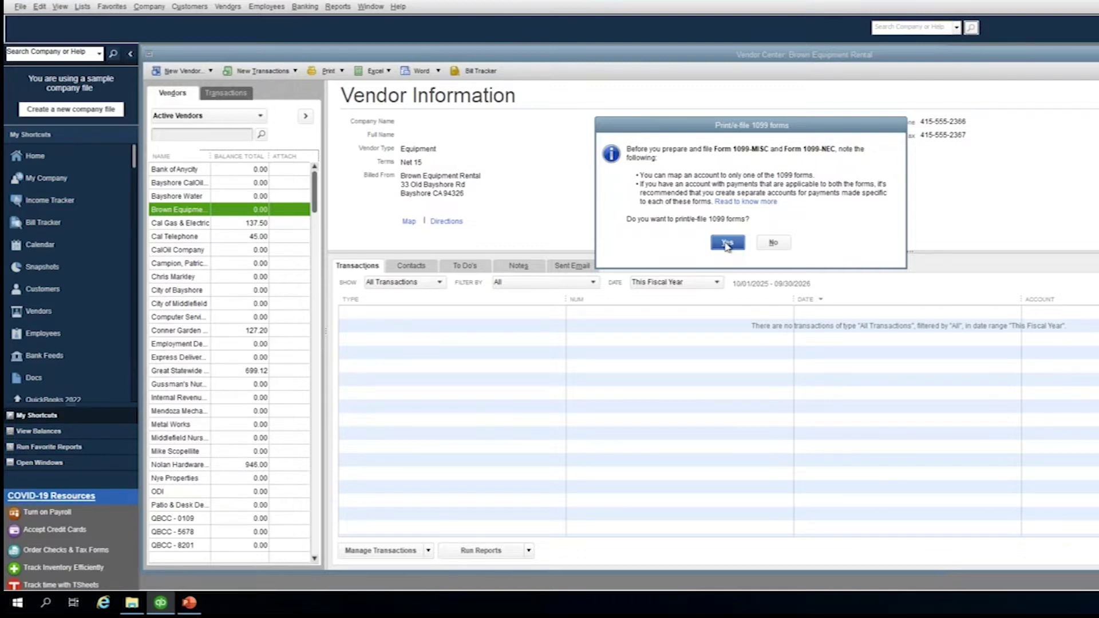
Confirm going ahead with printing and e-filing the 1099 forms
left_click(726, 244)
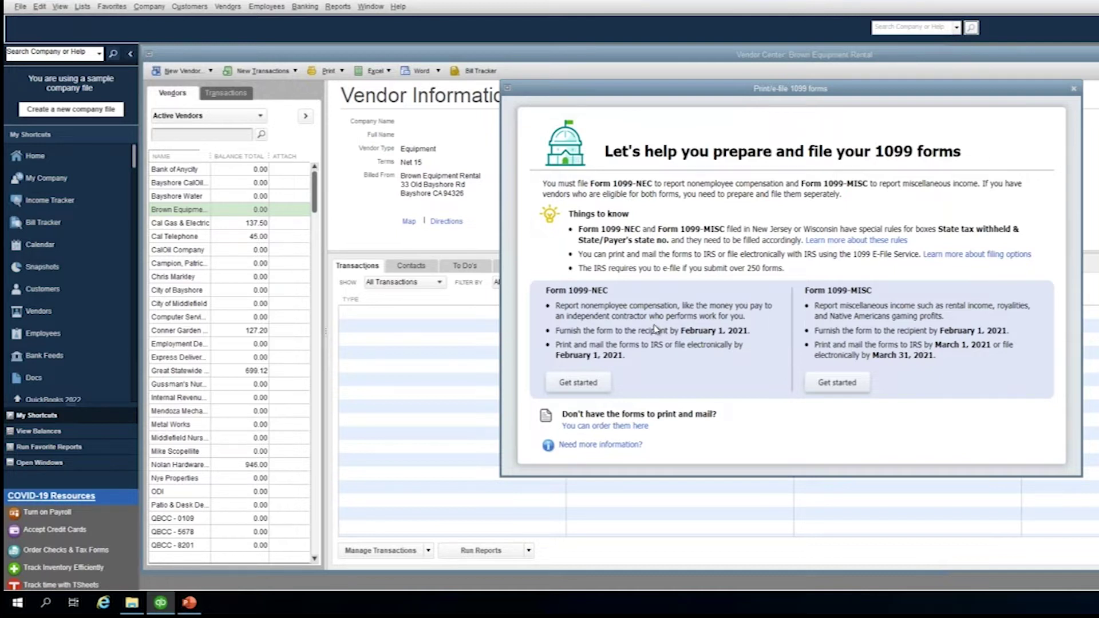
Start preparing Form 1099-NEC to reach the Select your 1099 vendors step
left_click(581, 387)
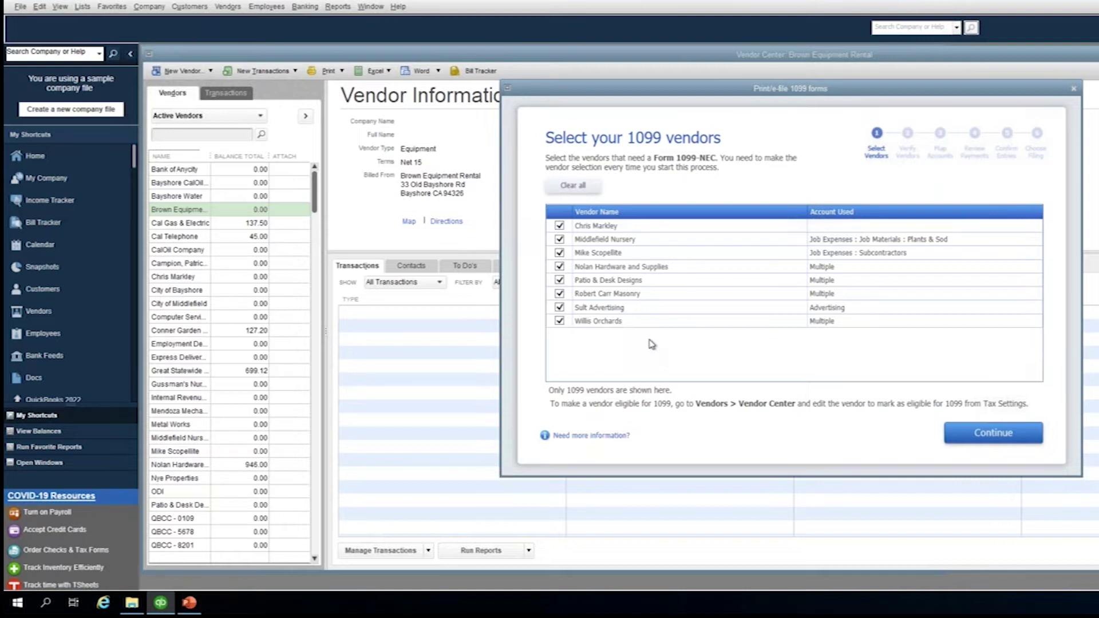
Accept the eight checked vendors and continue past the Verify your 1099 info page
left_click(995, 434)
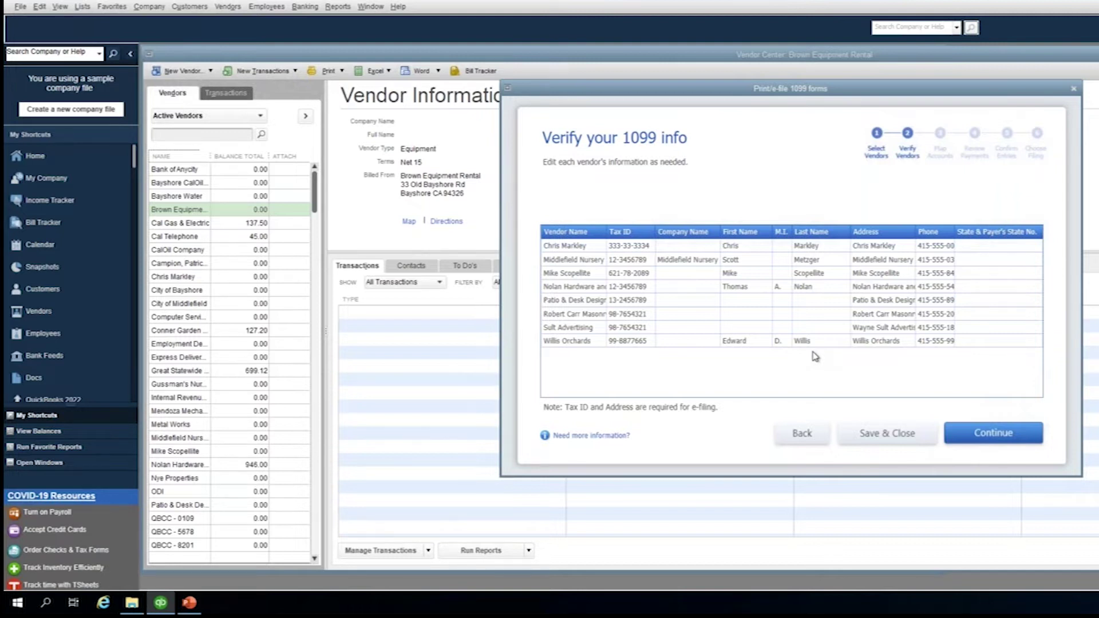
left_click(996, 438)
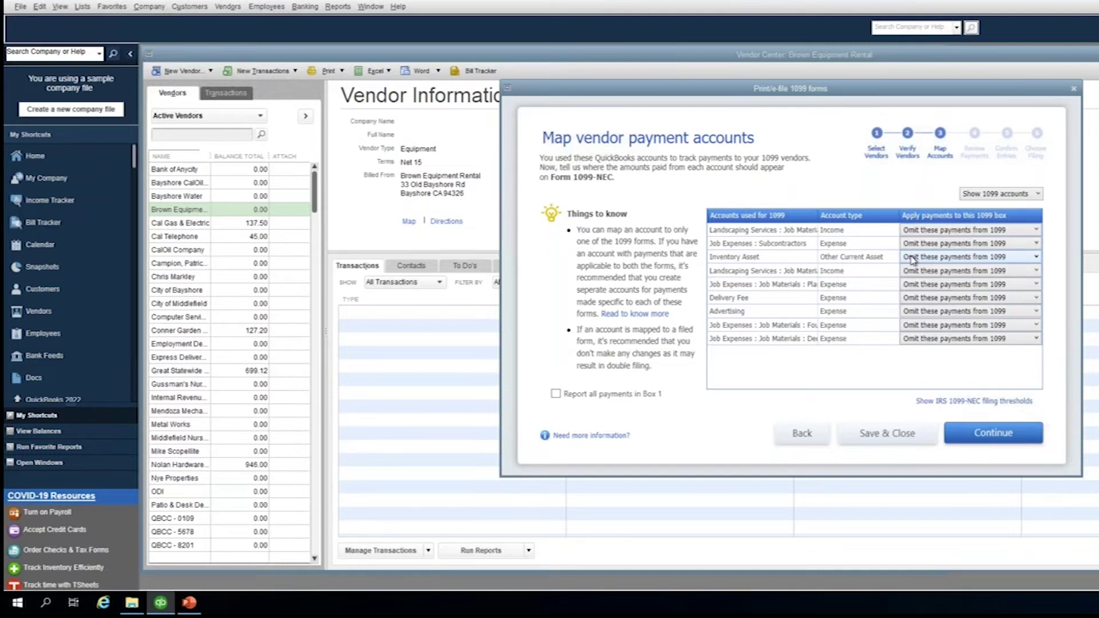
Open the first account's Apply payments to this 1099 box dropdown
left_click(1037, 230)
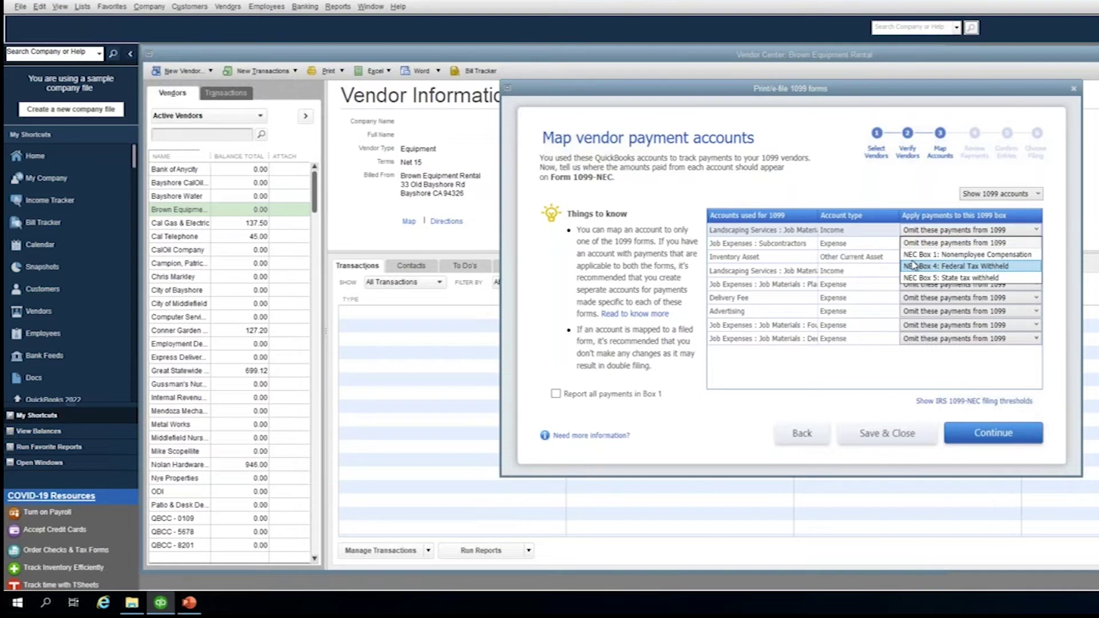
Browse the NEC box options, keeping the first account on Omit these payments from 1099
key("Up")
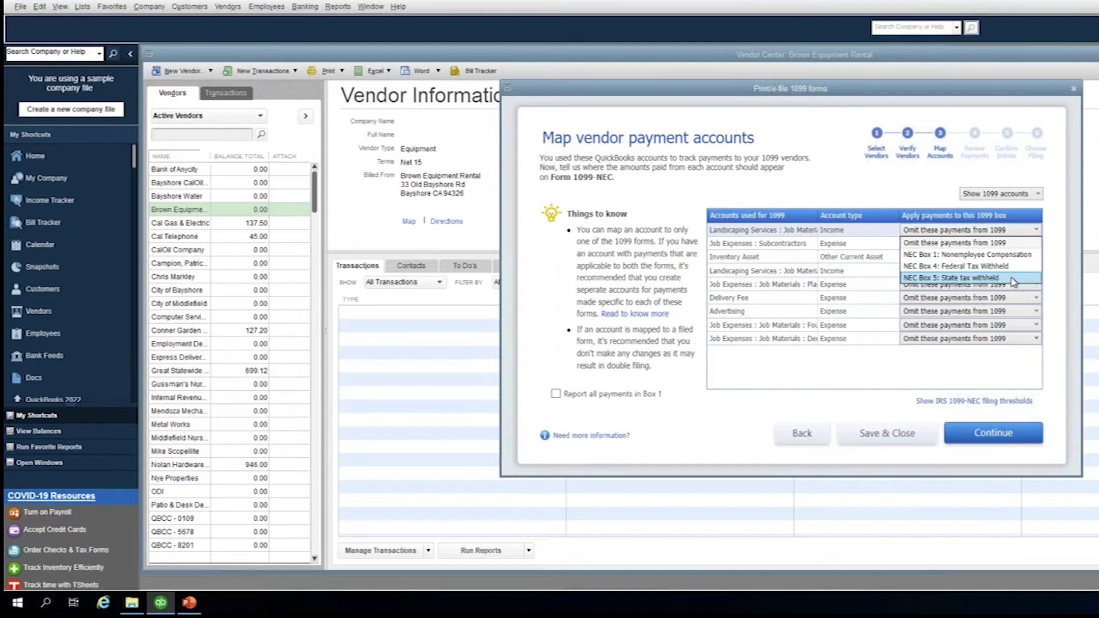
left_click(965, 232)
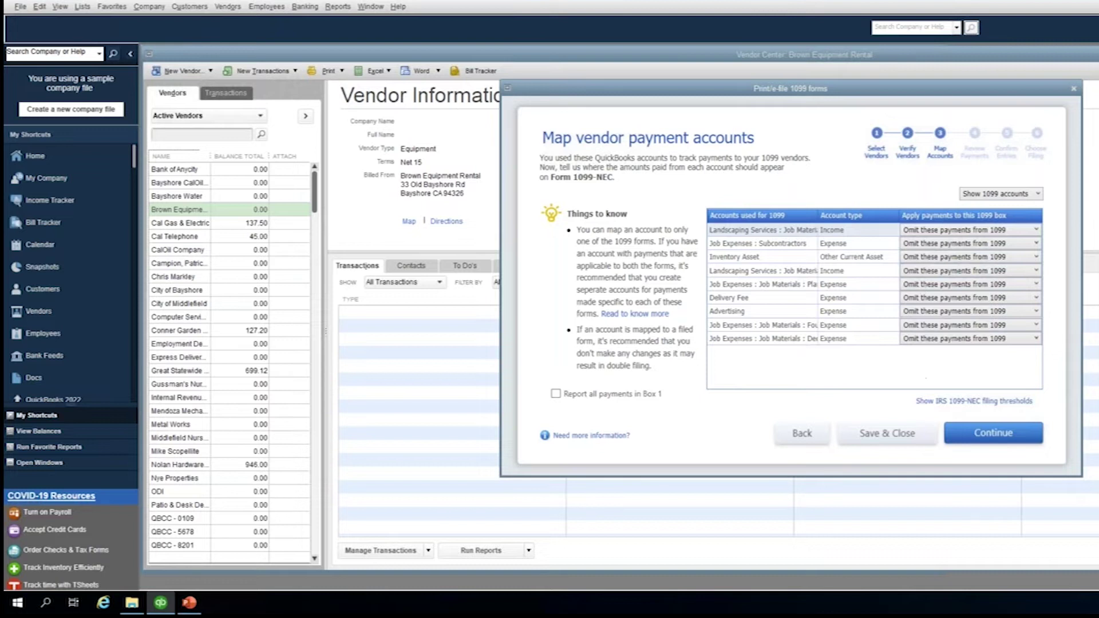
Switch the mapping table to Show all accounts, then continue to the next step
left_click(1039, 195)
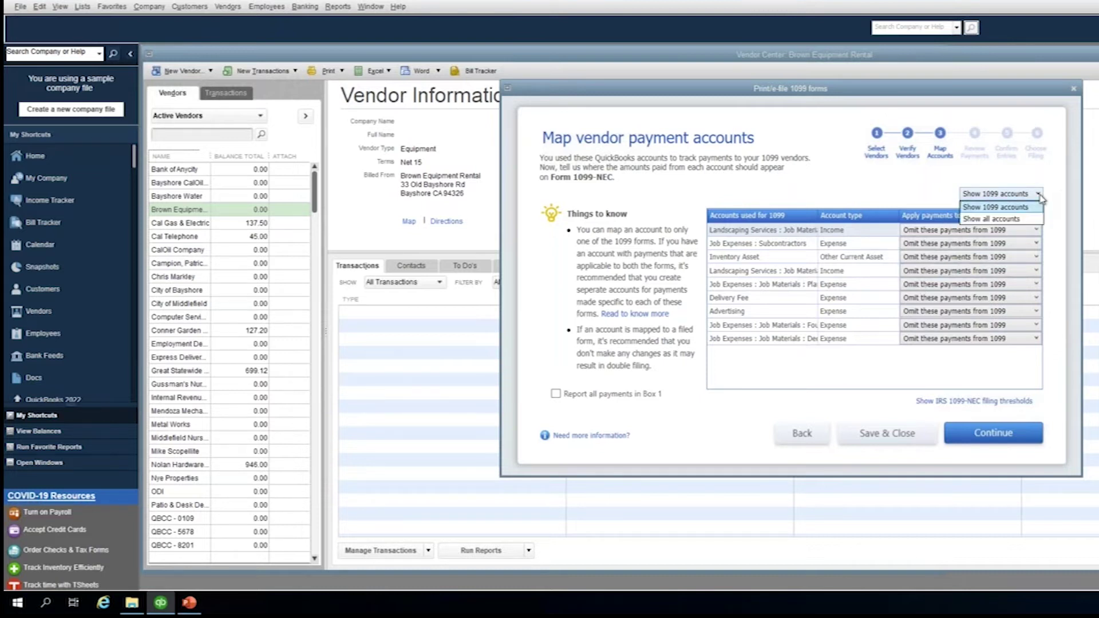
left_click(985, 221)
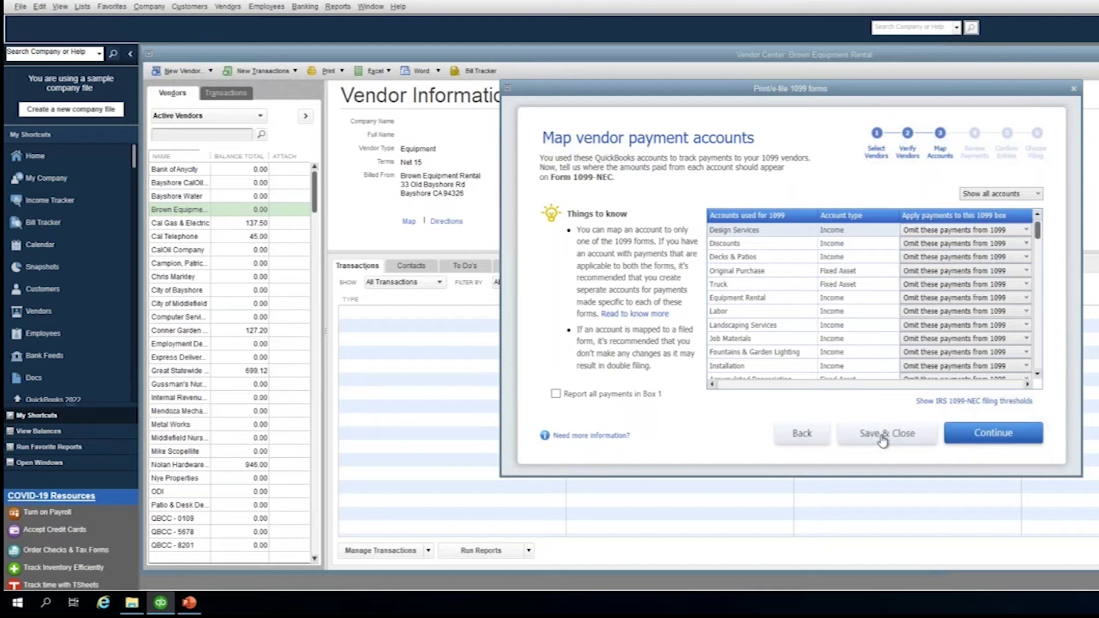
left_click(993, 436)
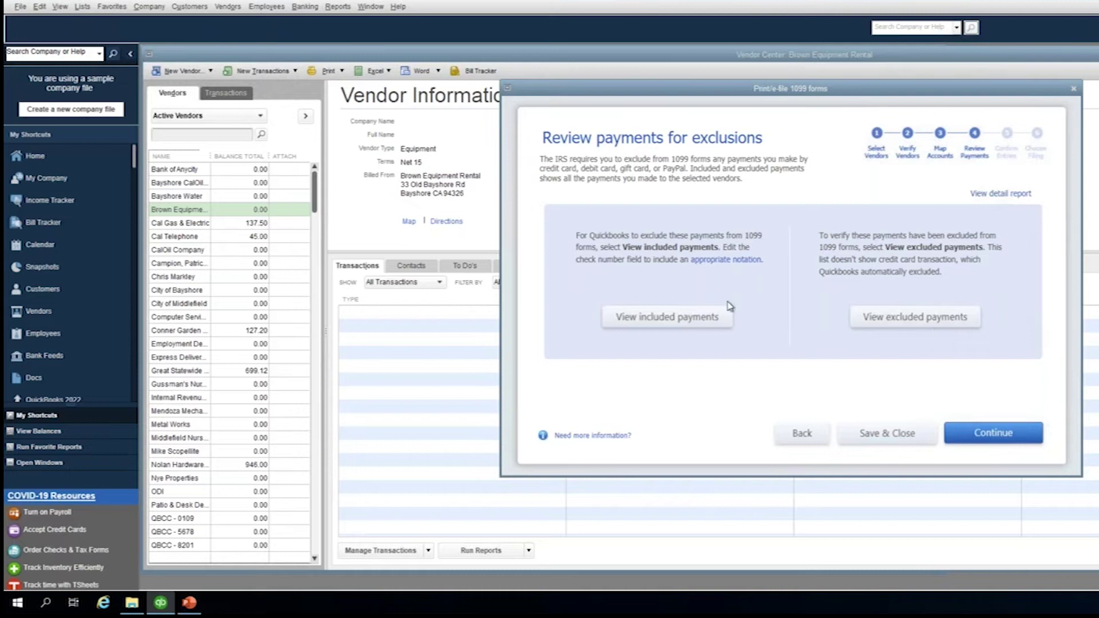
Open the Check Payments Included on Forms 1099 report for January–December 2024
left_click(655, 318)
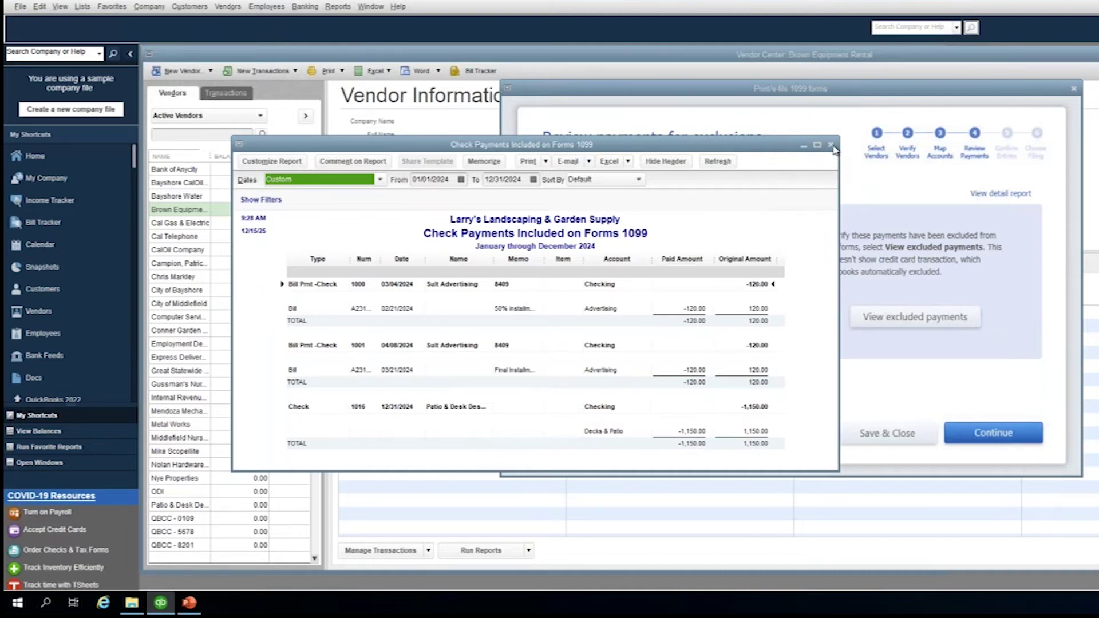
Close the included report, open the excluded payments report, and select the 601.00 check
left_click(832, 146)
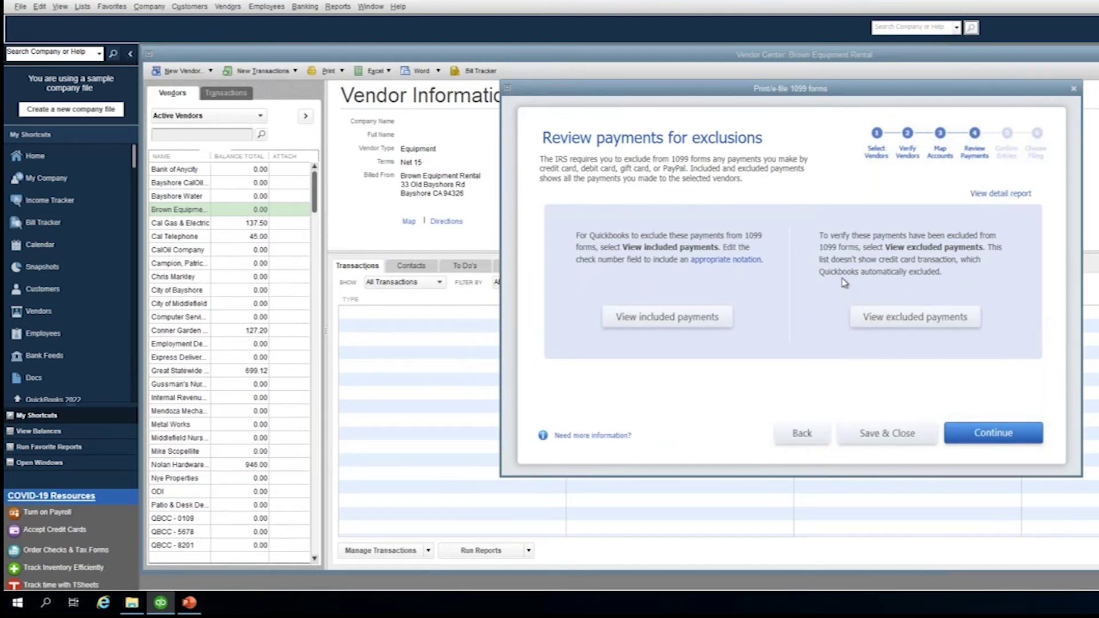
left_click(917, 324)
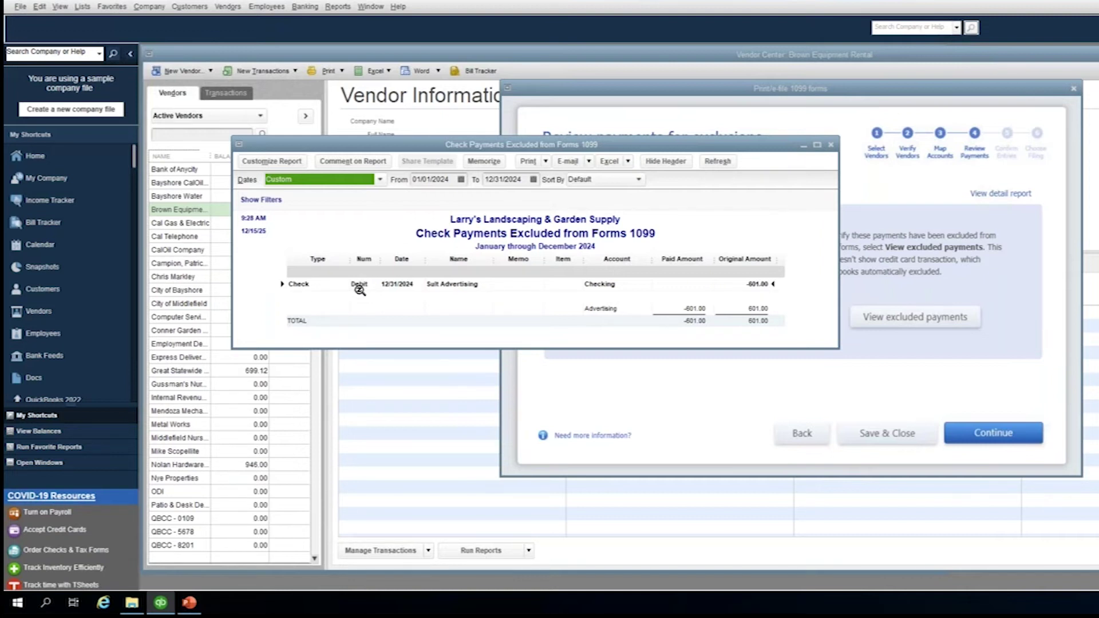
left_click(398, 283)
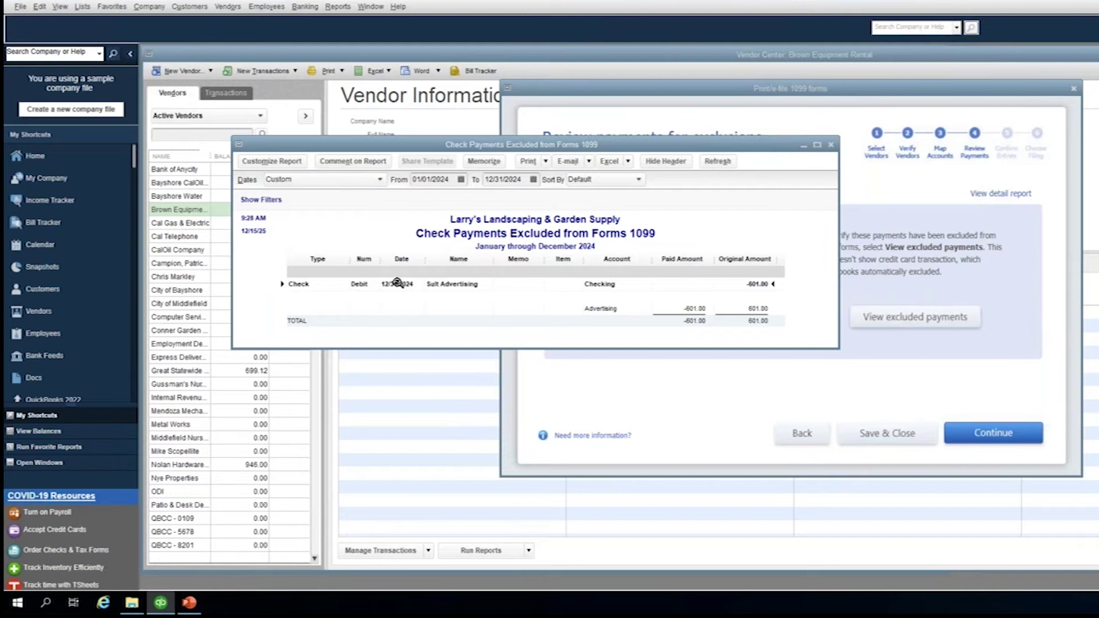
Open Sult Advertising's 601.00 check and try changing its No. from Debit to DBT, then EFT
double_click(396, 283)
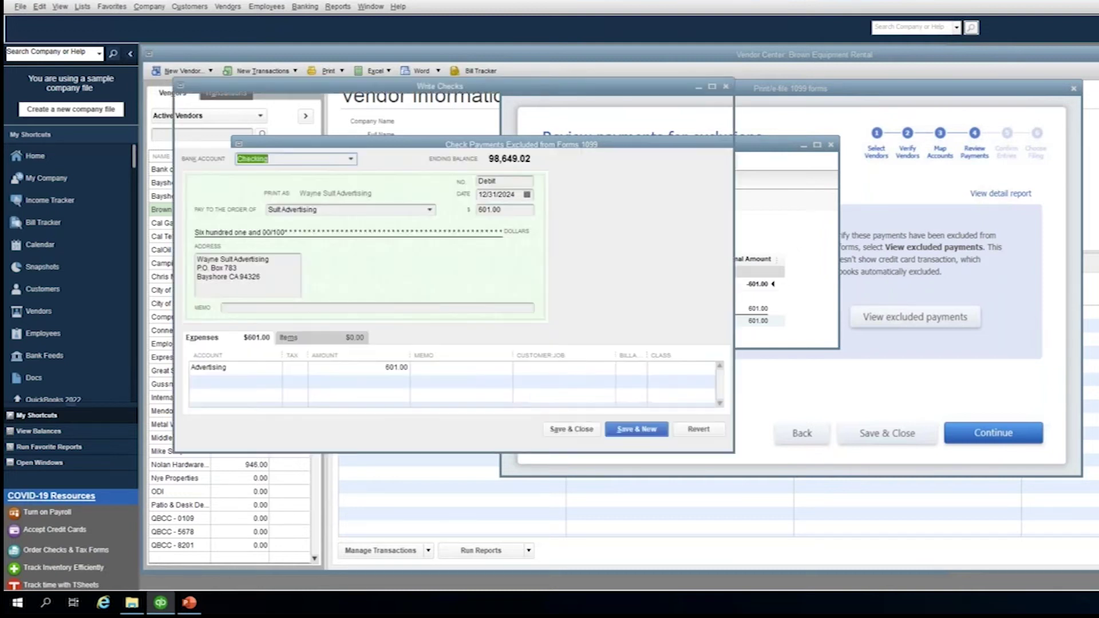
left_click(501, 179)
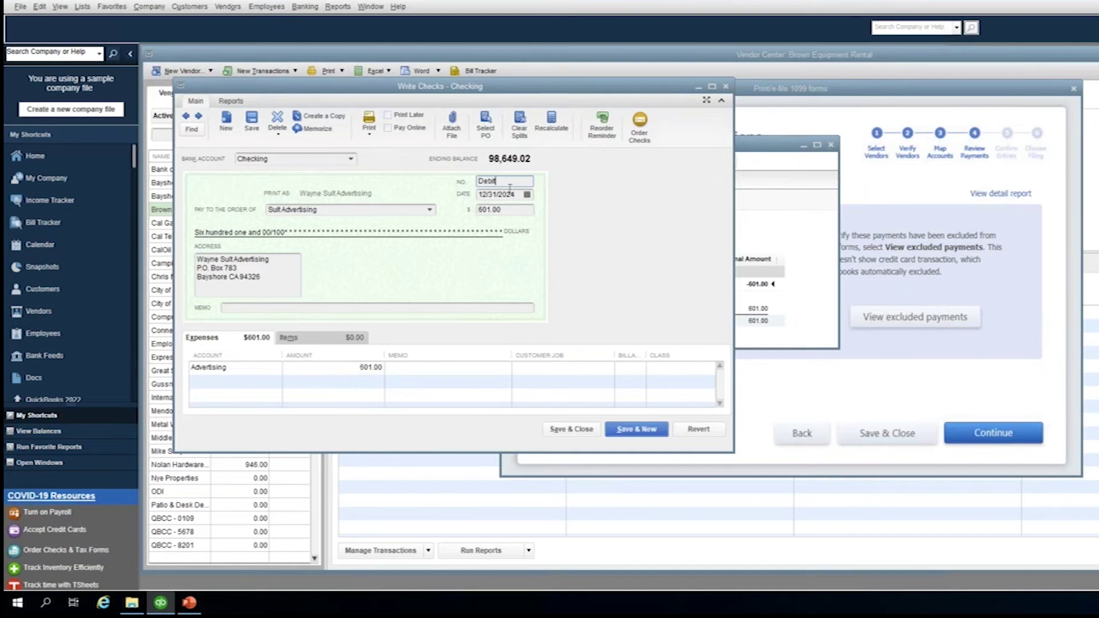
key("BackSpace")
key("BackSpace")
key("BackSpace")
key("BackSpace")
type("BT")
key("BackSpace")
key("BackSpace")
key("BackSpace")
type("EFT")
Restore the check number to Debit, save the check, and close the excluded payments report
key("BackSpace")
key("BackSpace")
key("BackSpace")
type("Debi")
left_click(575, 432)
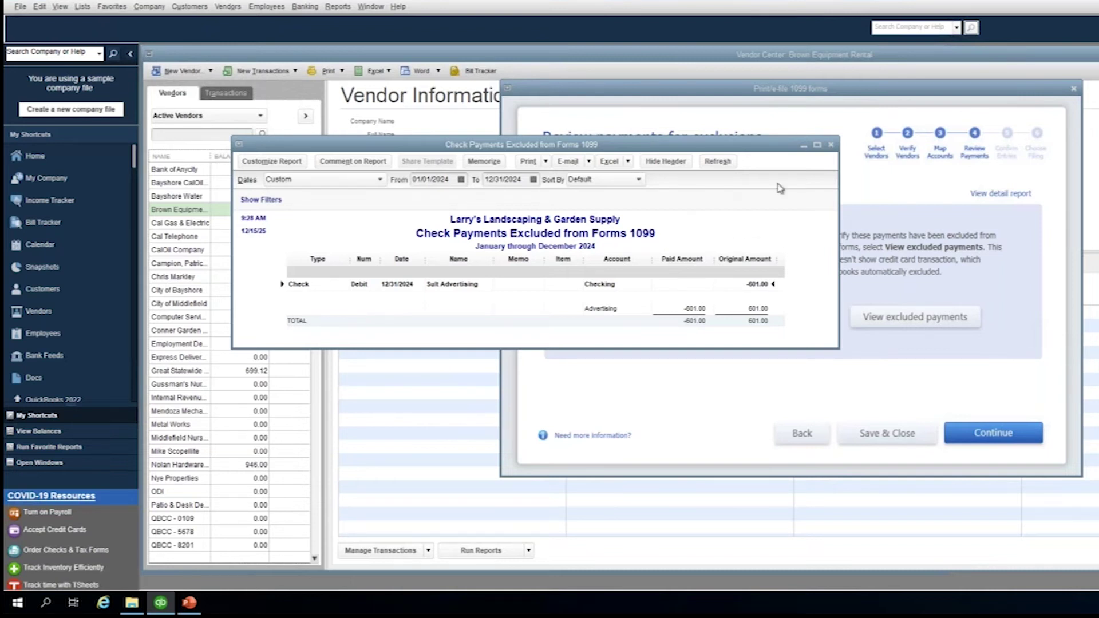
left_click(831, 145)
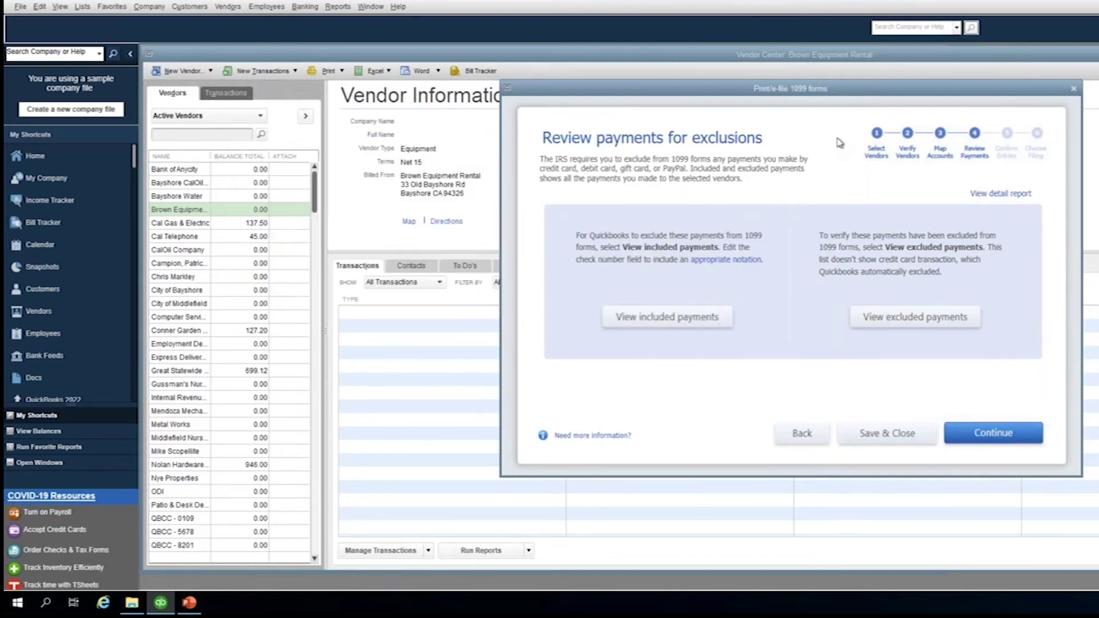
Advance to Confirm your 1099 entries (1,390.00 across two vendors) and select Patio & Desk Designs
left_click(993, 440)
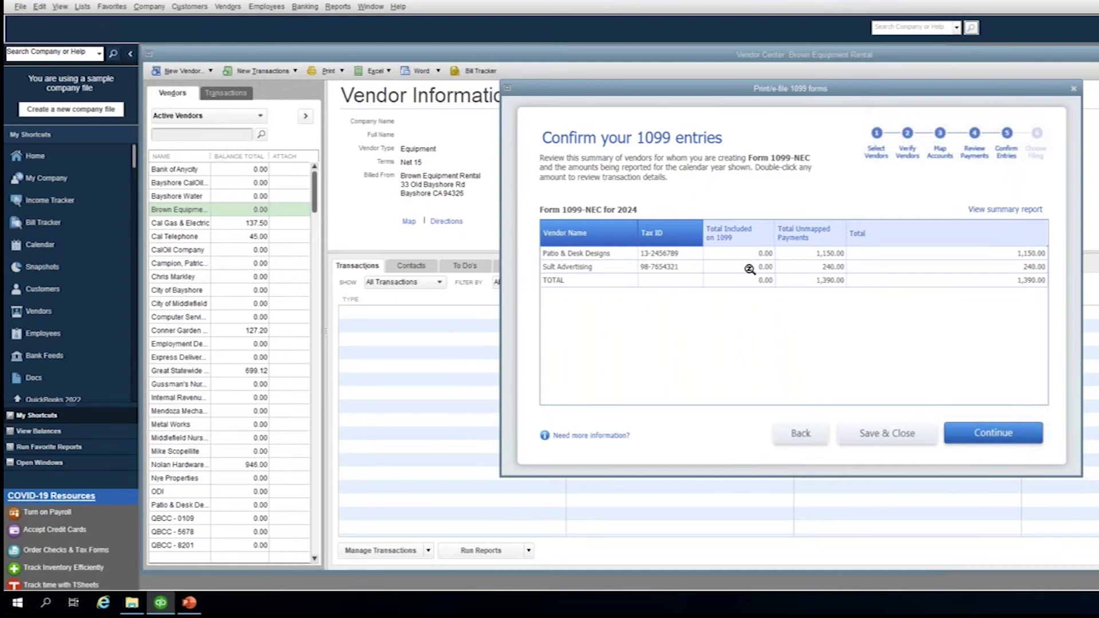
mouse_move(747, 246)
mouse_move(837, 237)
left_click(835, 253)
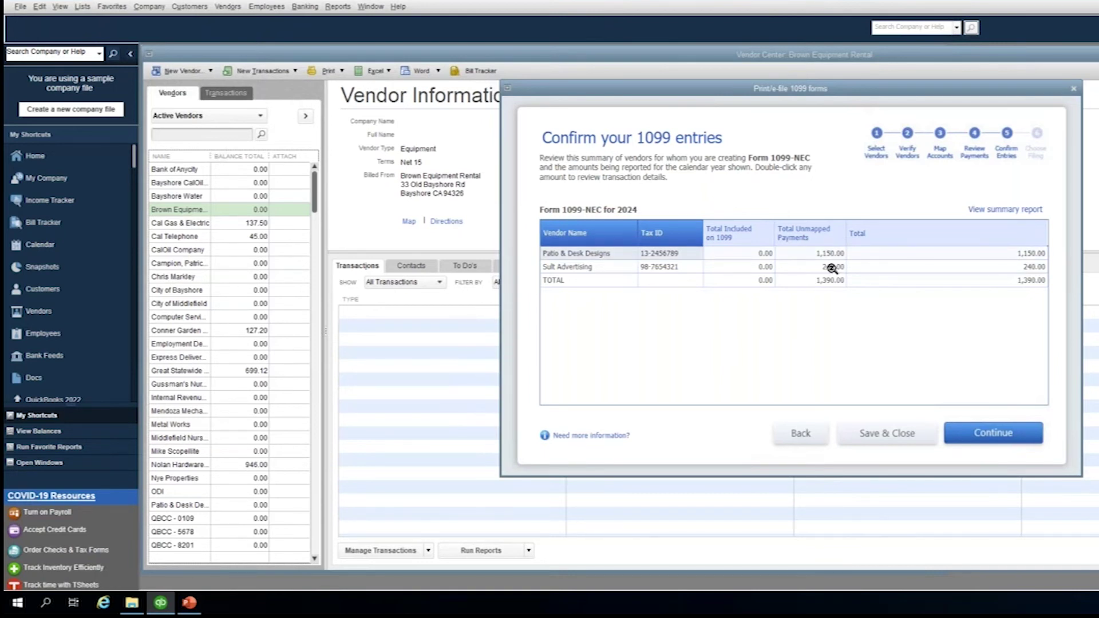
double_click(832, 267)
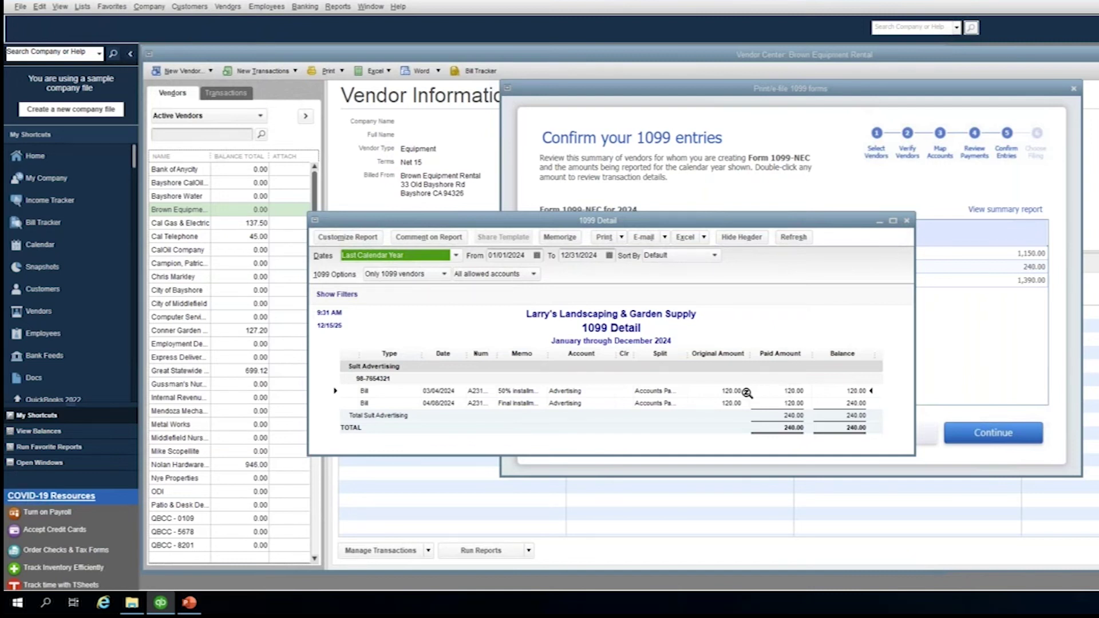
left_click(570, 393)
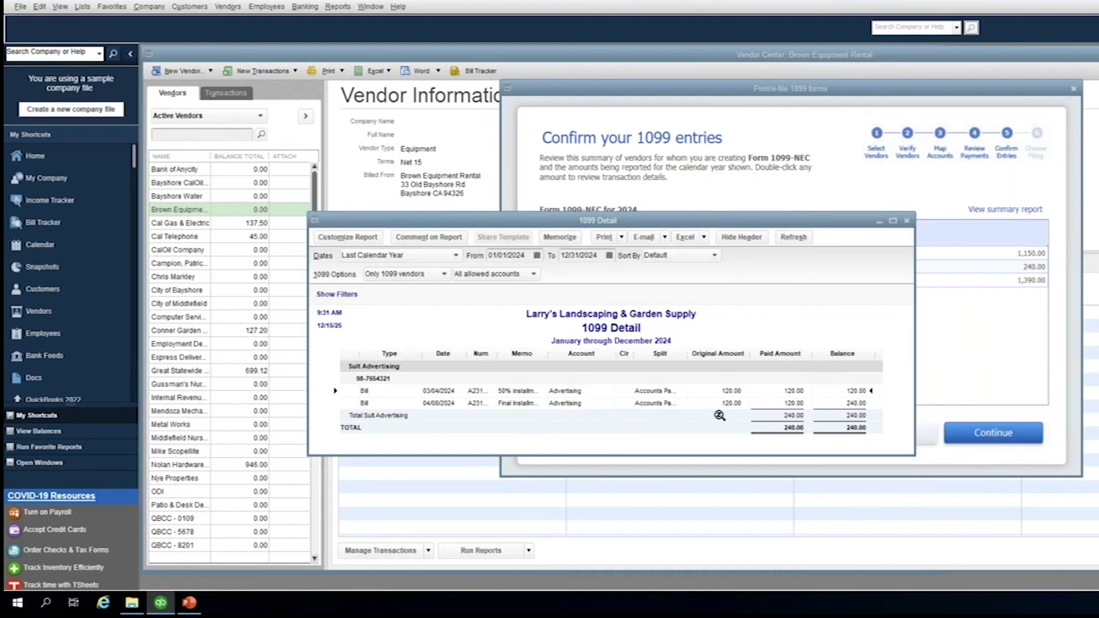
left_click(907, 222)
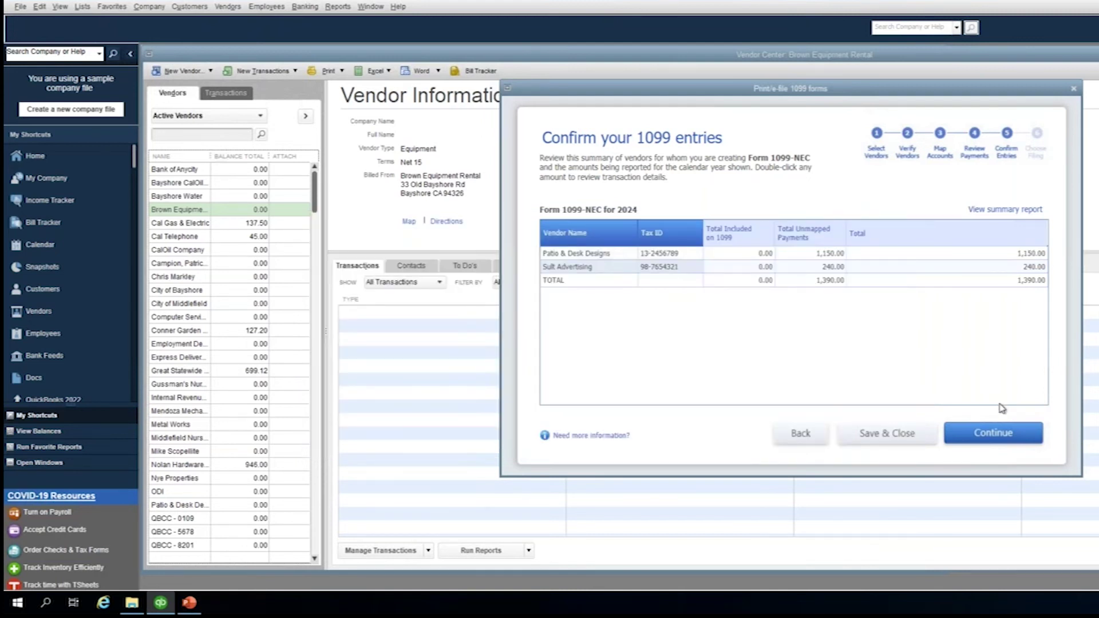
Continue past Confirm your 1099 entries to the Choose a filing method step
left_click(981, 436)
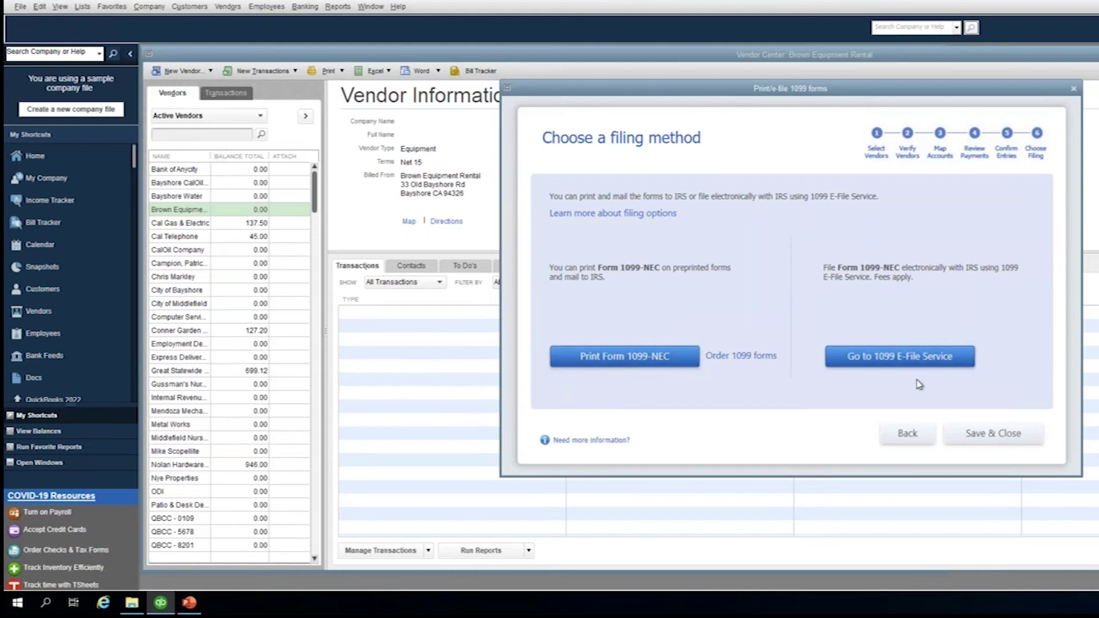
Choose the e-file option to open Tax1099.com's 1099 E-File Service page and review How It Works
left_click(882, 357)
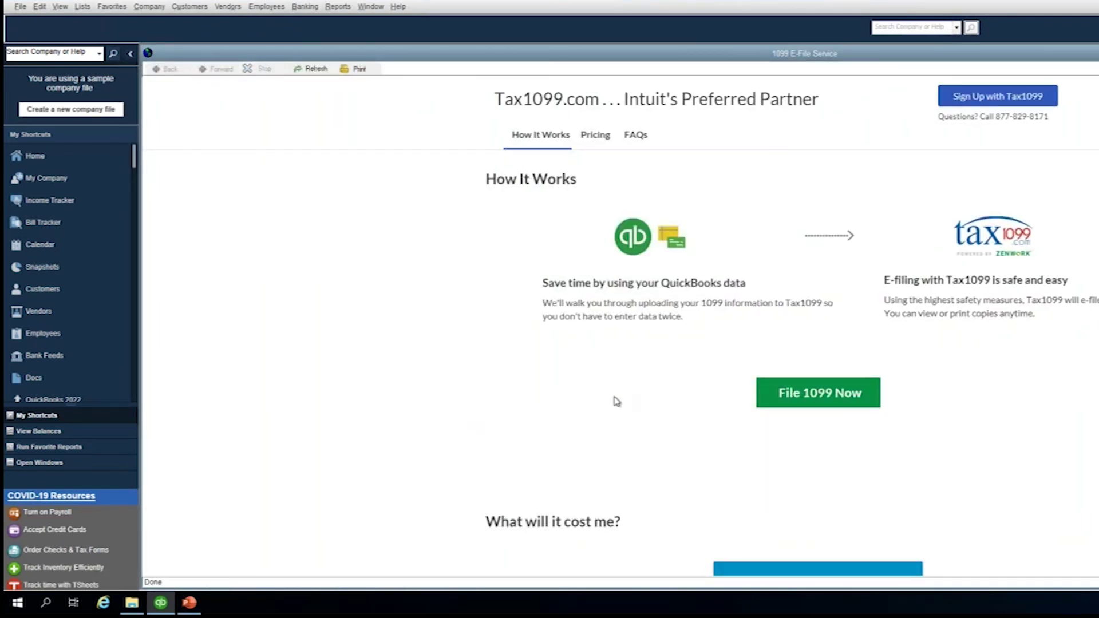
scroll(617, 401, "down", 4)
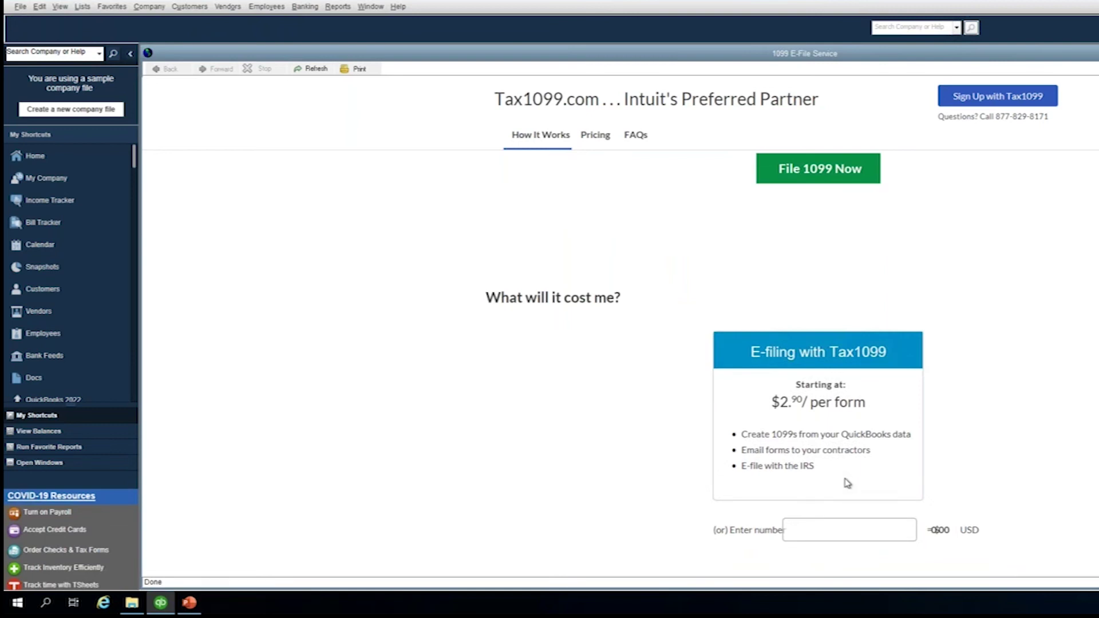
scroll(848, 481, "up", 4)
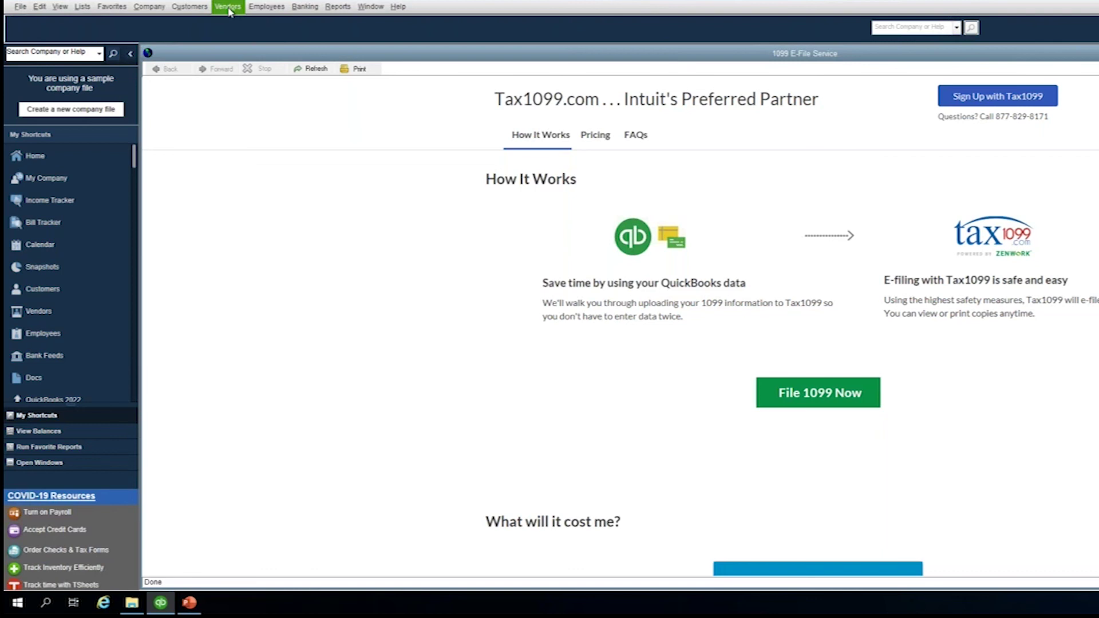
Open the Vendor 1099 Review report from Vendors > 1099 Forms > Review 1099 Vendors
left_click(229, 8)
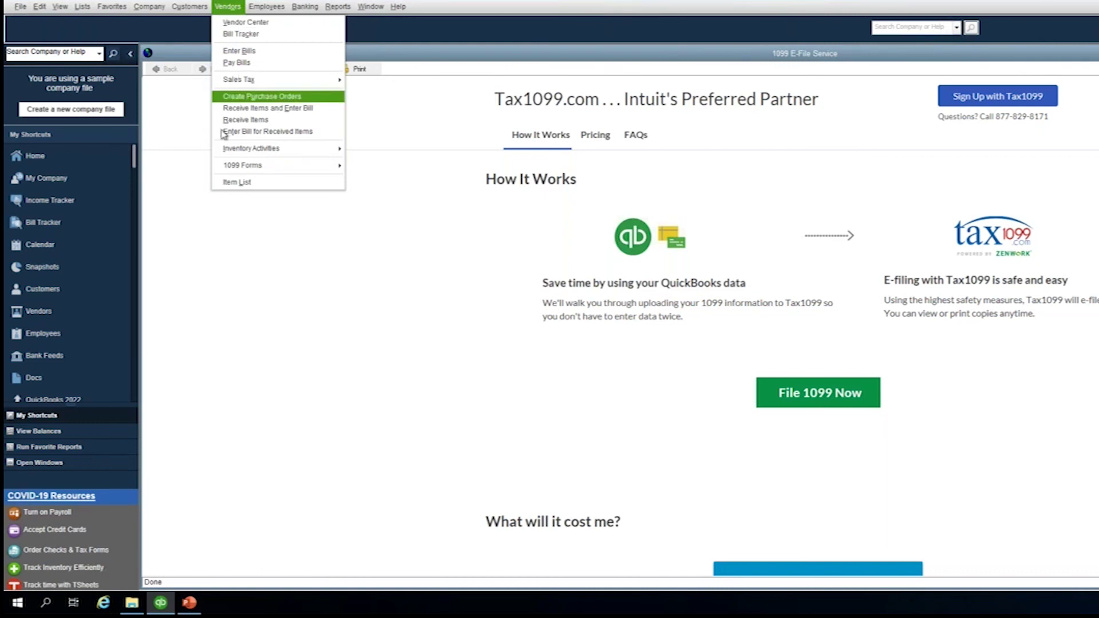
mouse_move(235, 172)
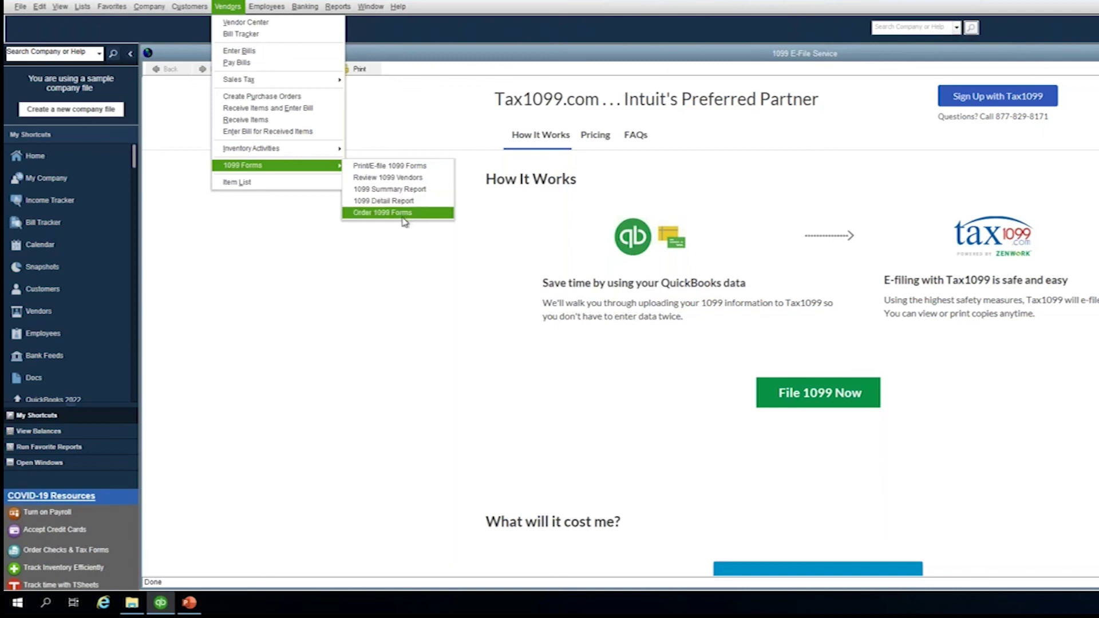
left_click(392, 183)
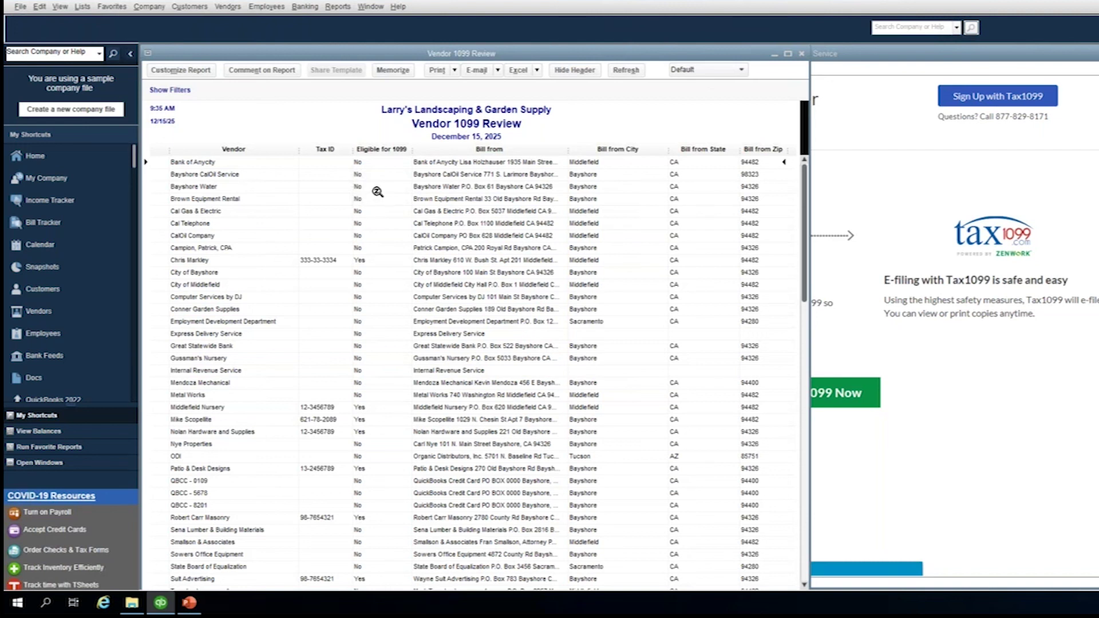
double_click(368, 189)
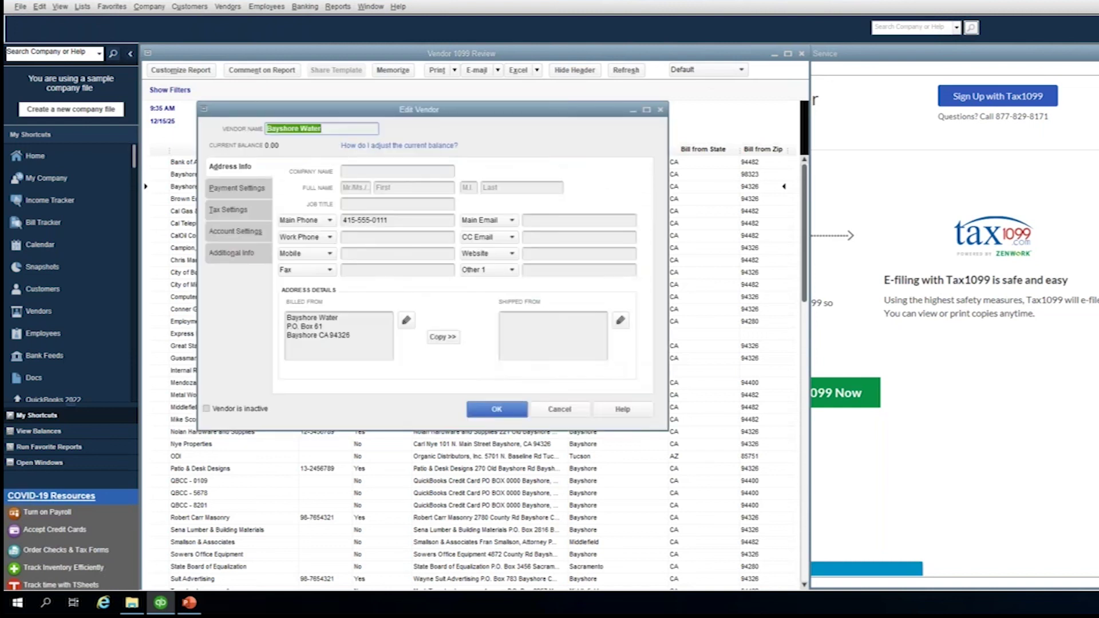
left_click(233, 213)
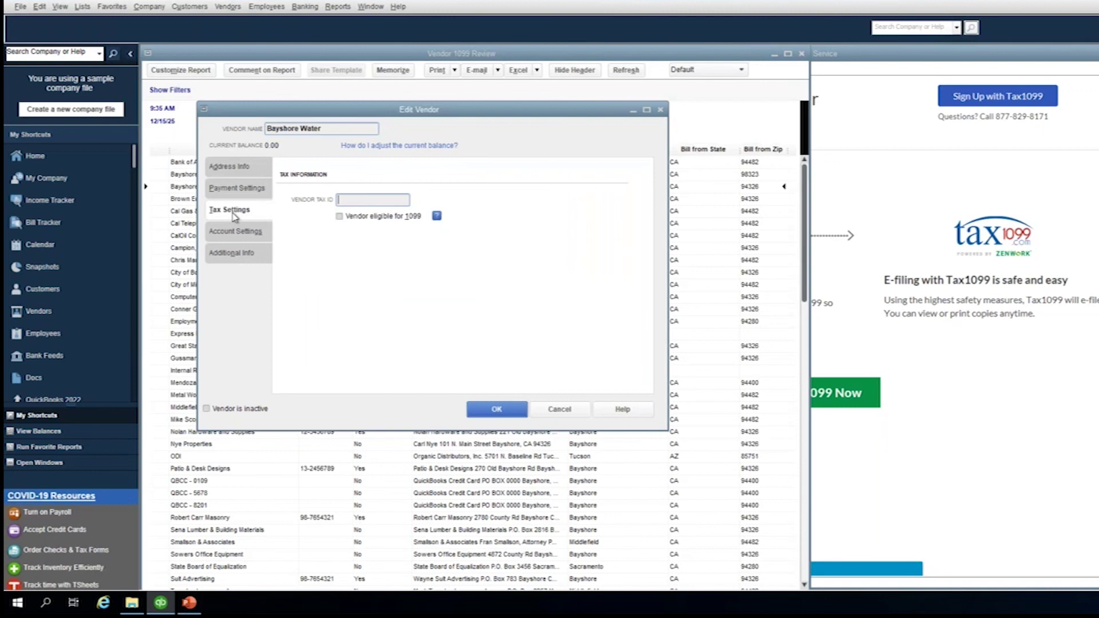
left_click(558, 410)
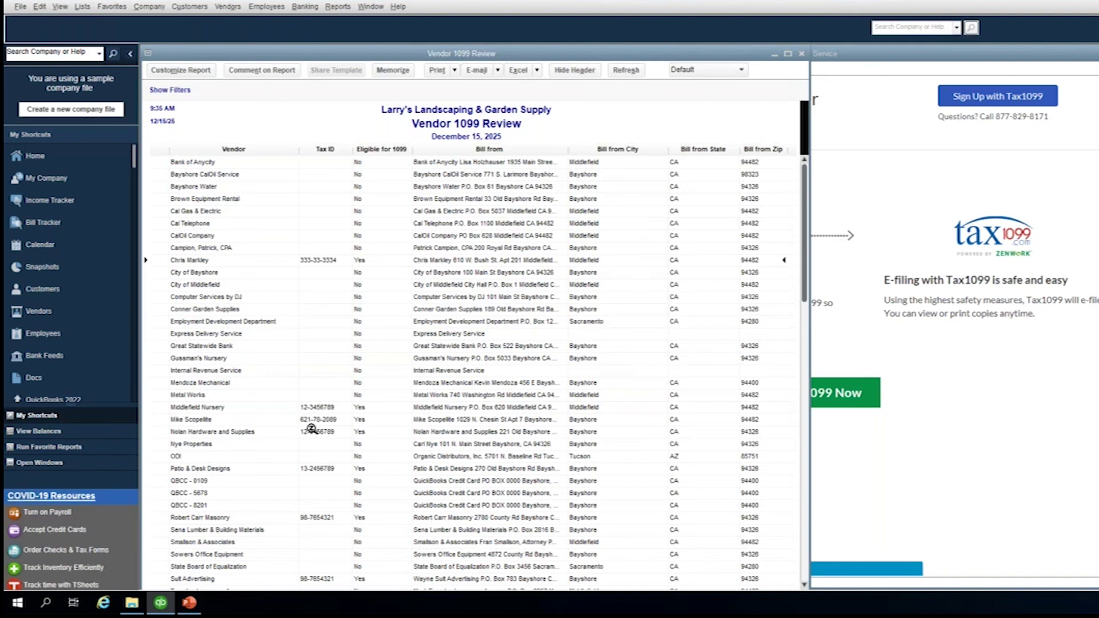
Close the Vendor 1099 Review, open the January–December 2024 1099 Detail Report, and make its window taller
left_click(802, 54)
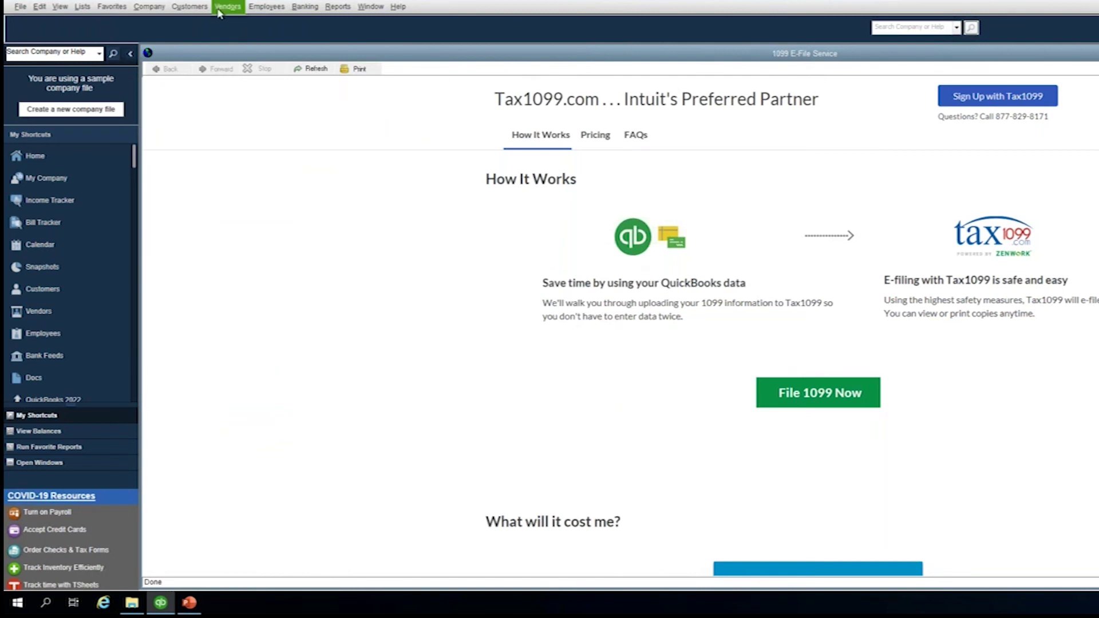
left_click(221, 11)
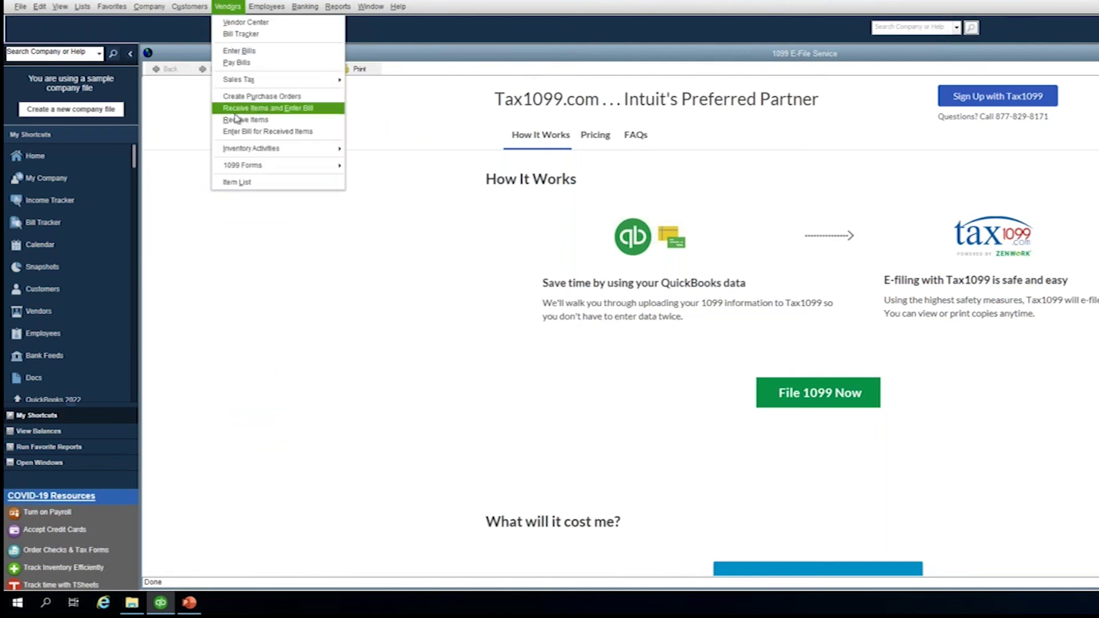
mouse_move(237, 166)
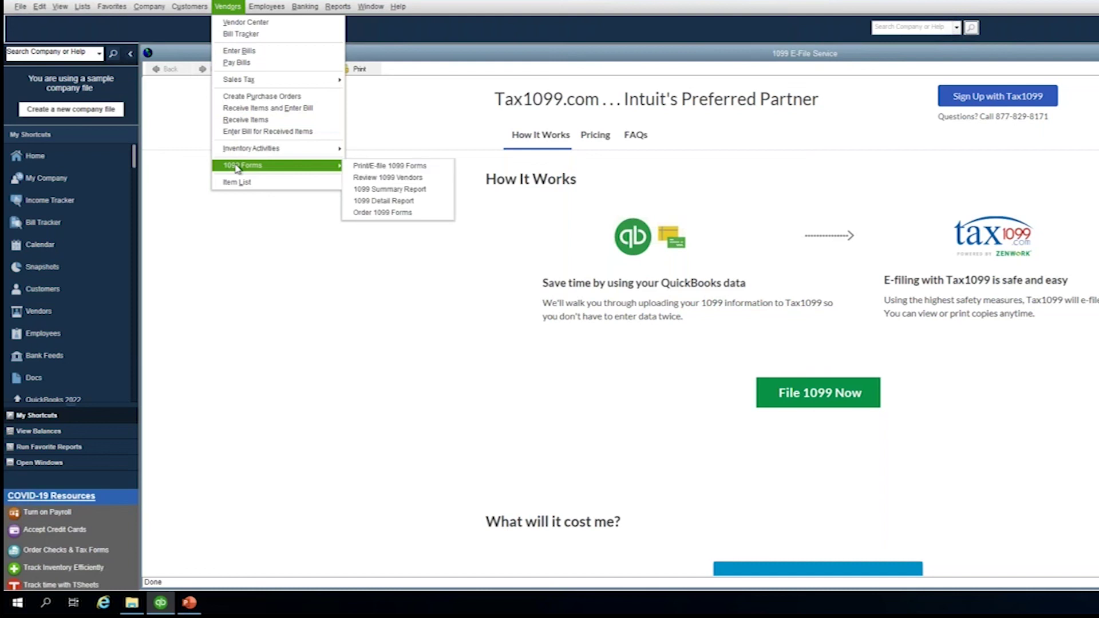
left_click(394, 202)
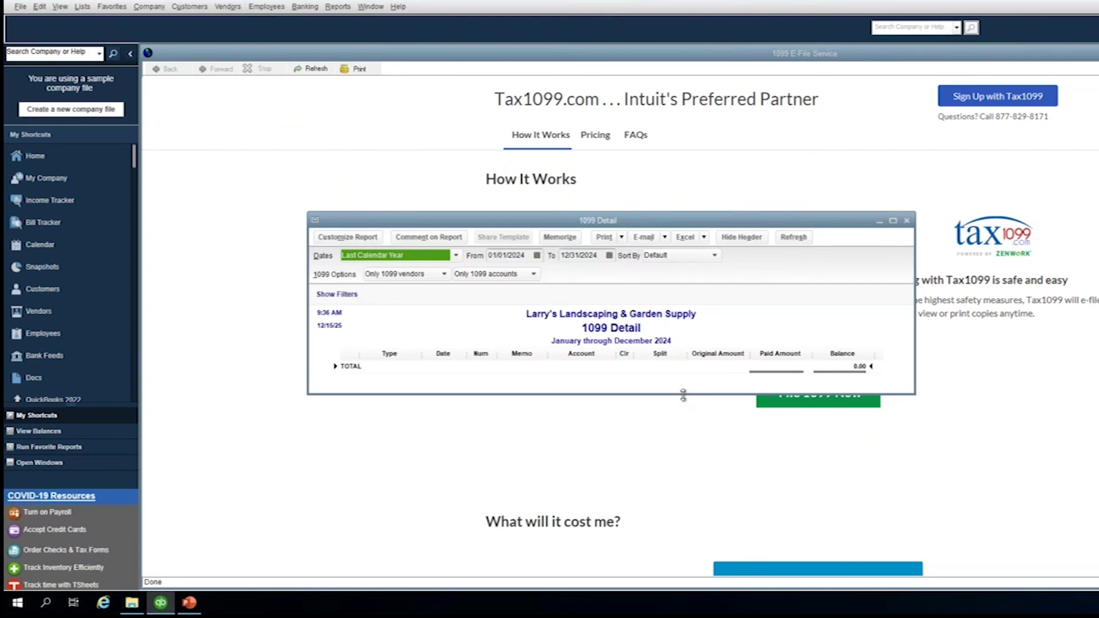
left_click_drag(684, 394, 695, 523)
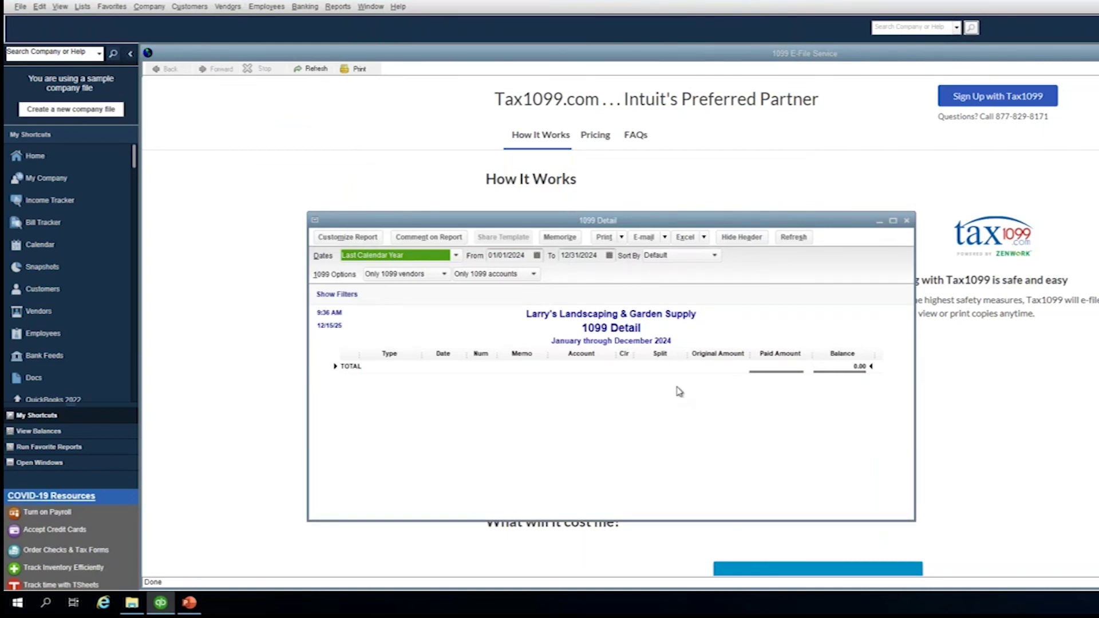